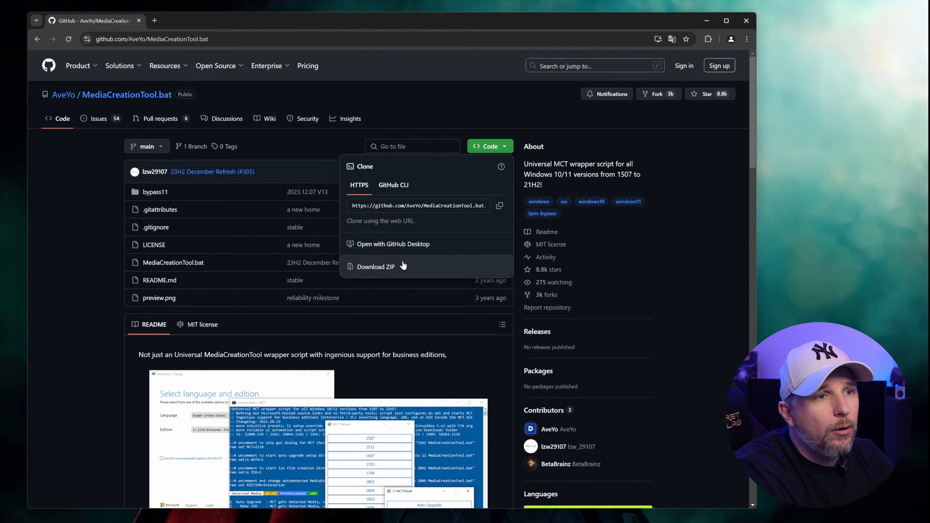
Download the MediaCreationTool.bat repository from GitHub as a ZIP archive.
click(145, 132)
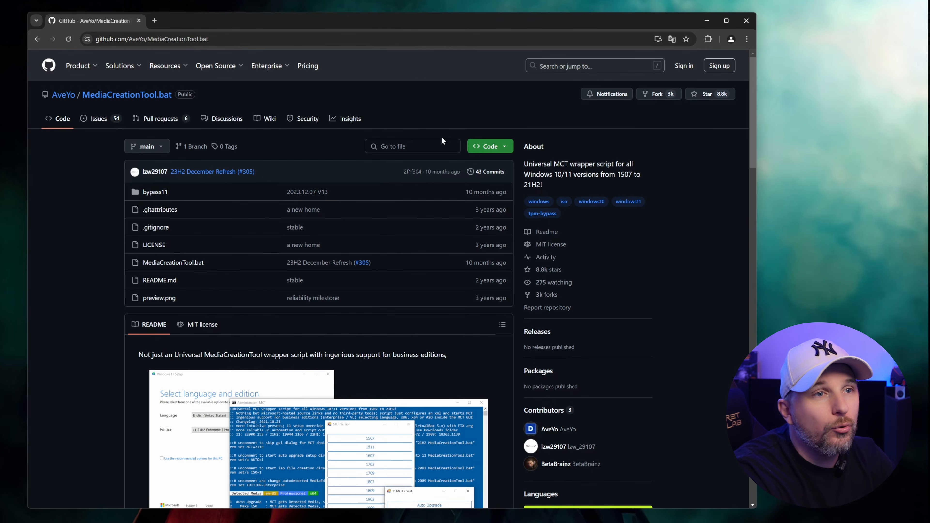
click(499, 146)
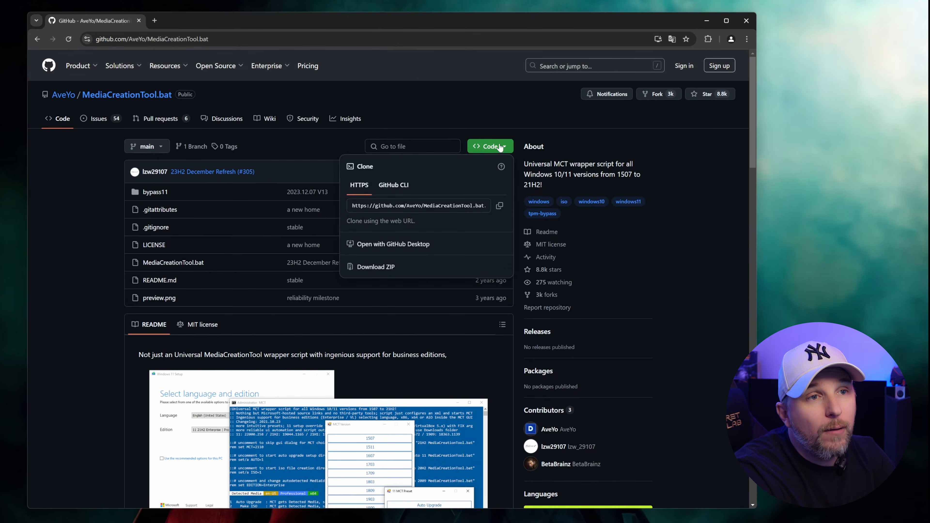
click(383, 269)
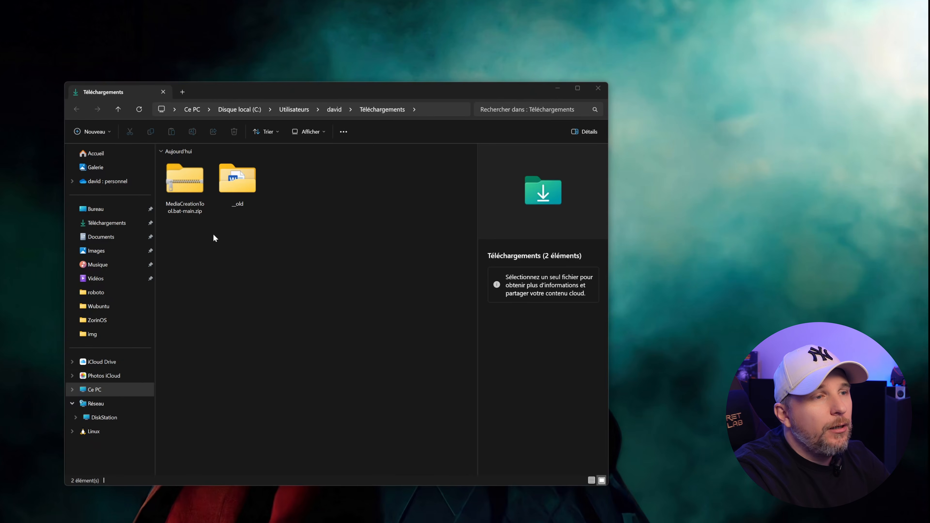
Extract the zip, open the inner MediaCreationTool.bat-main folder and select MediaCreationTool.bat.
right_click(181, 182)
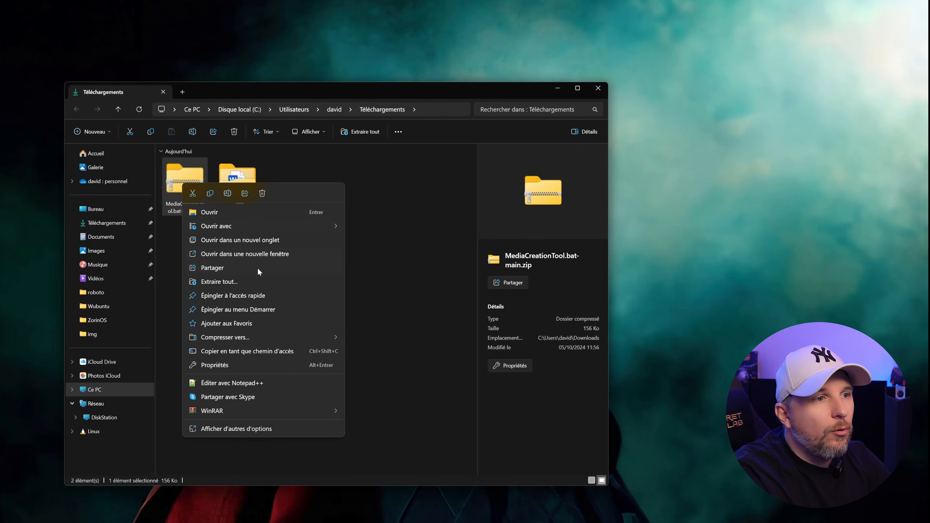
click(243, 283)
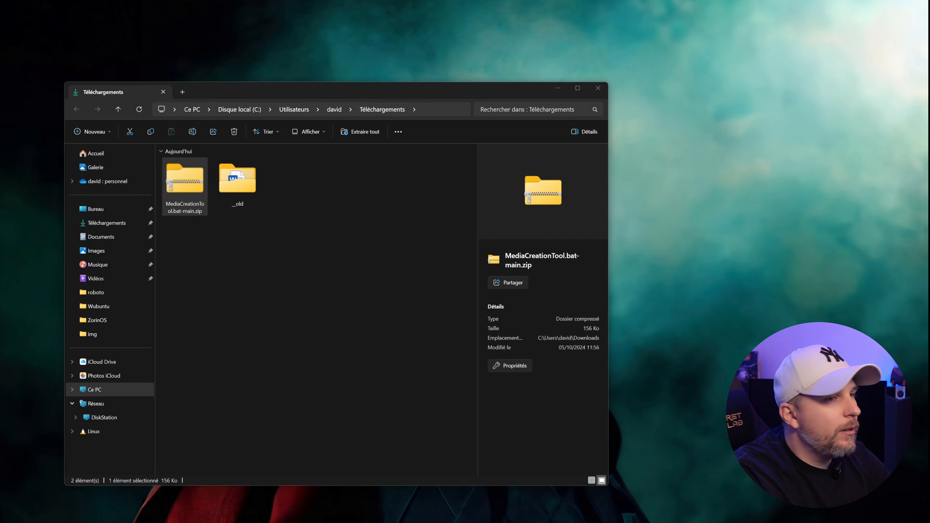
double_click(305, 208)
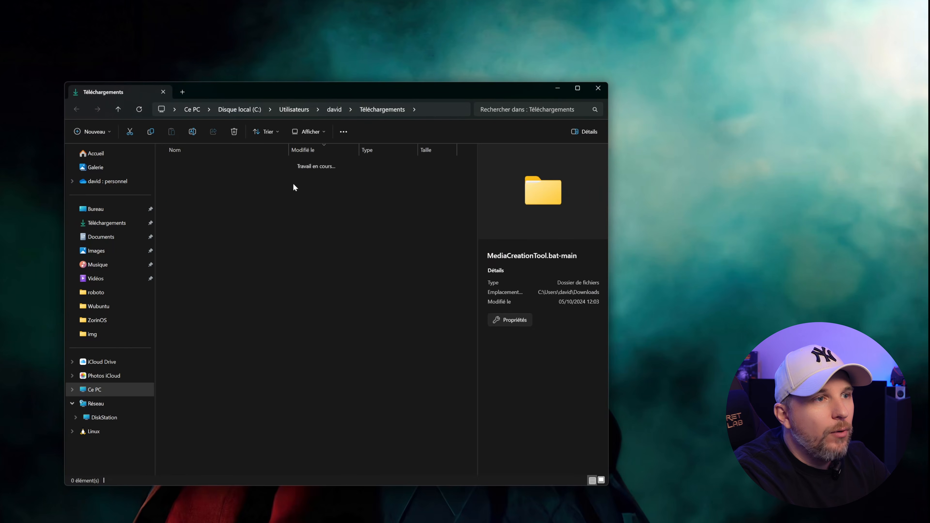
double_click(234, 176)
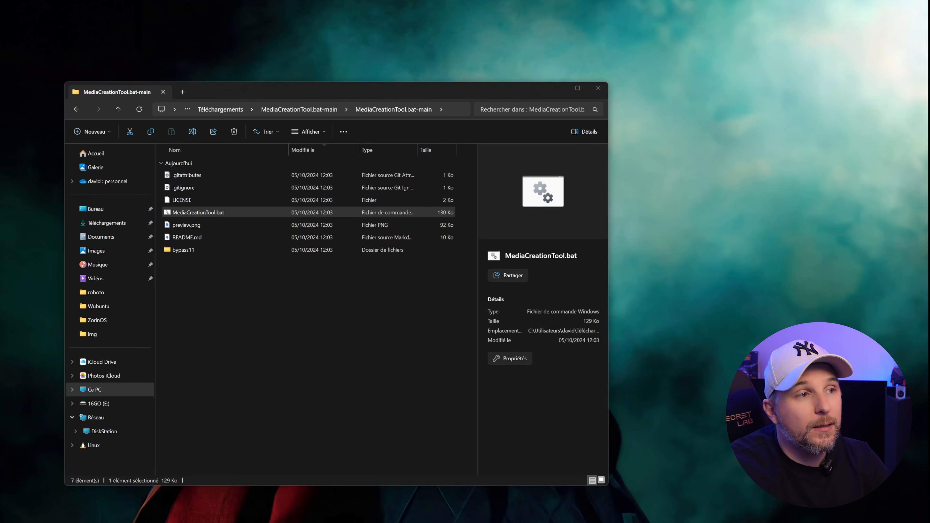
click(284, 333)
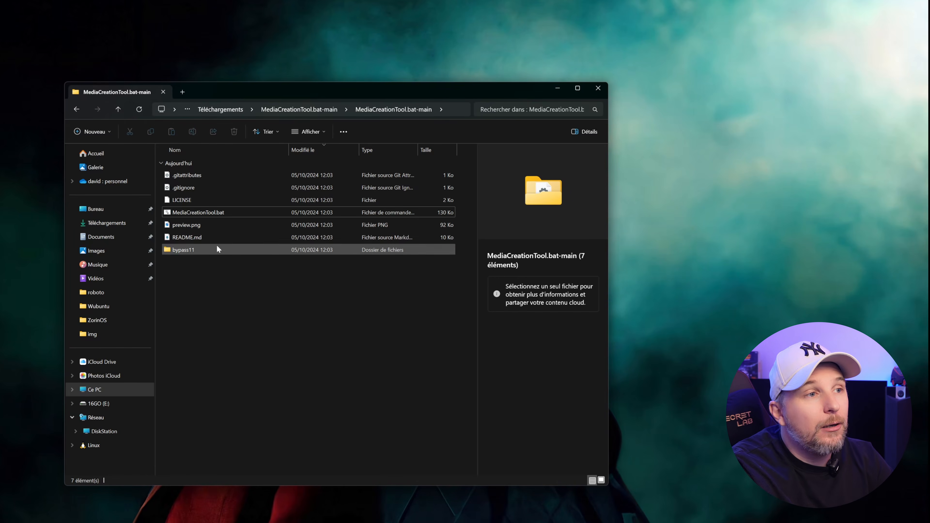
click(184, 213)
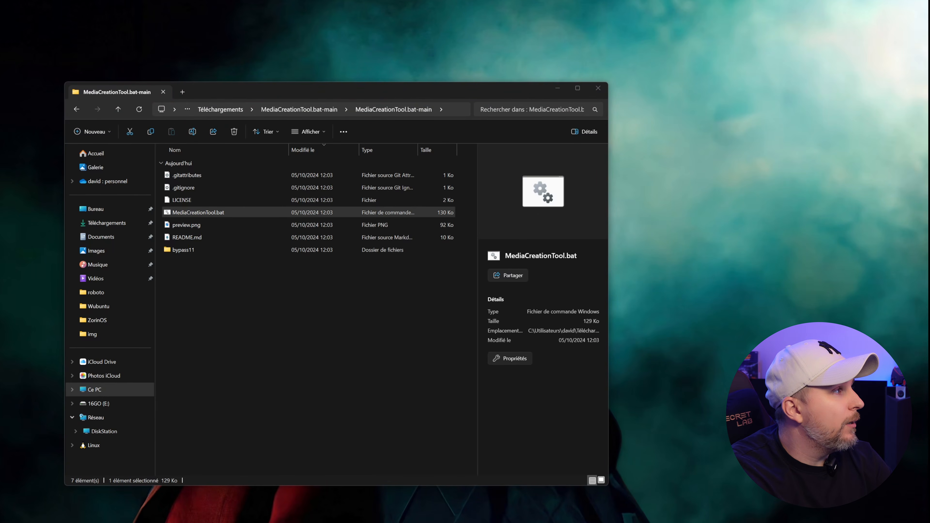
Minimize File Explorer to reveal the script's console window.
drag(0, 119, 490, 118)
click(563, 88)
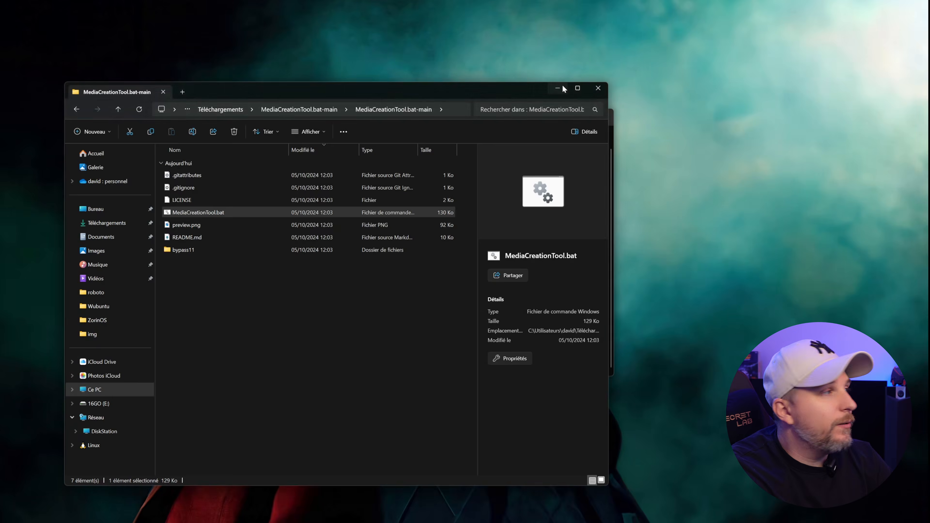
click(557, 88)
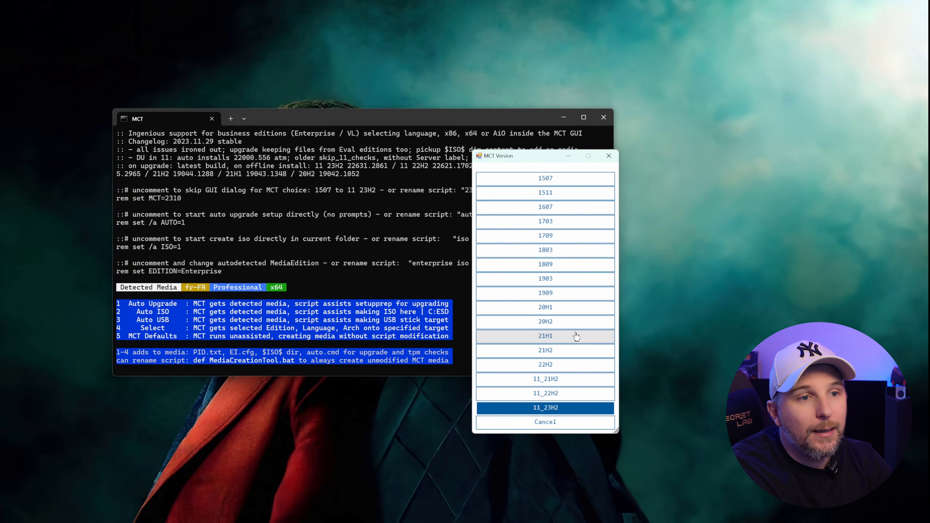
Choose Windows 11 23H2 as the version and Auto USB as the preset.
click(550, 407)
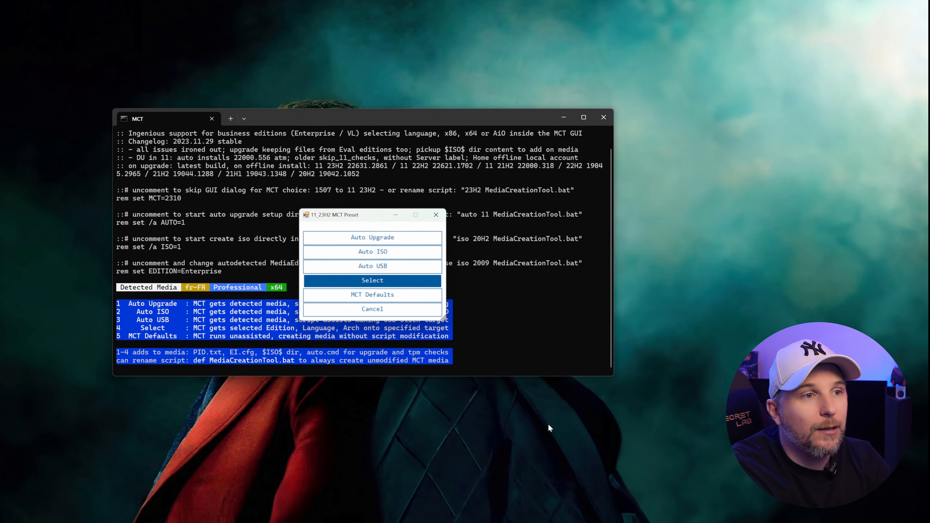
drag(354, 218, 561, 296)
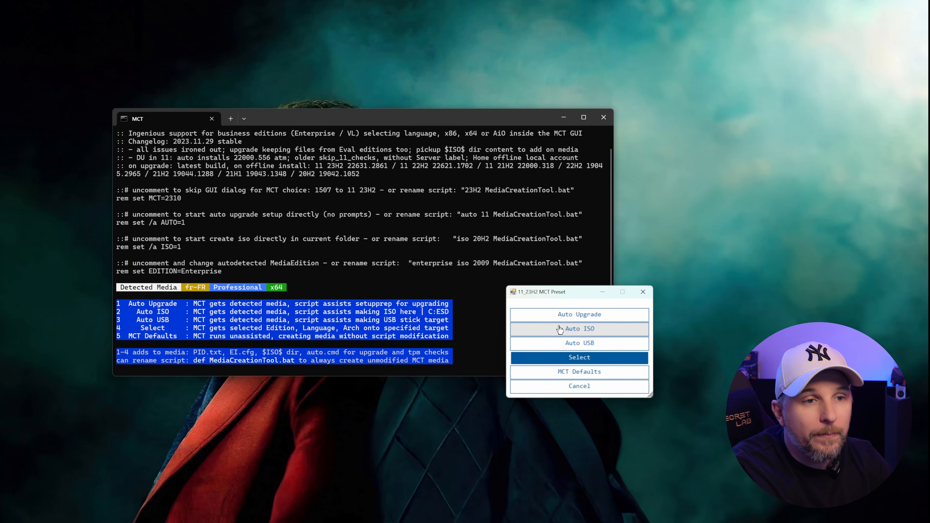
click(565, 346)
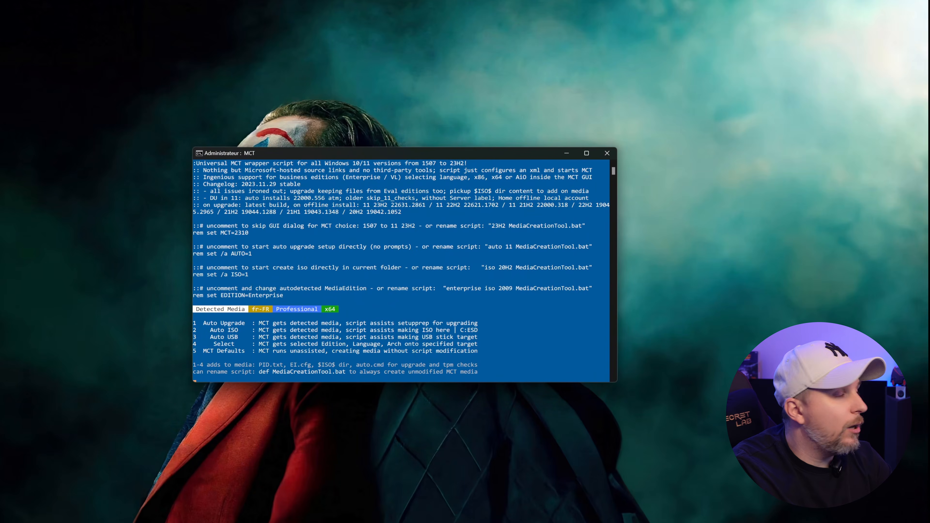
In the elevated script, pick 11_23H2 and Auto USB again, bringing the Windows 11 setup window forward.
drag(157, 237, 566, 210)
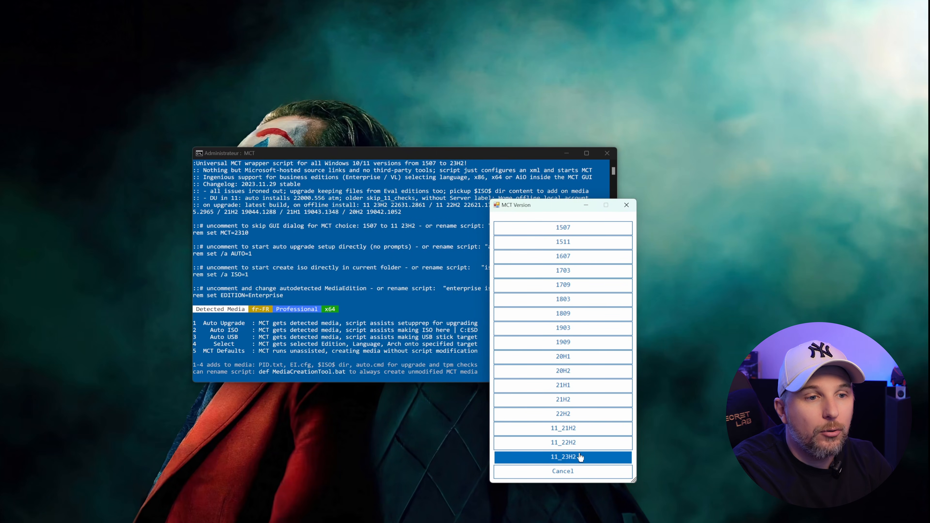
click(562, 462)
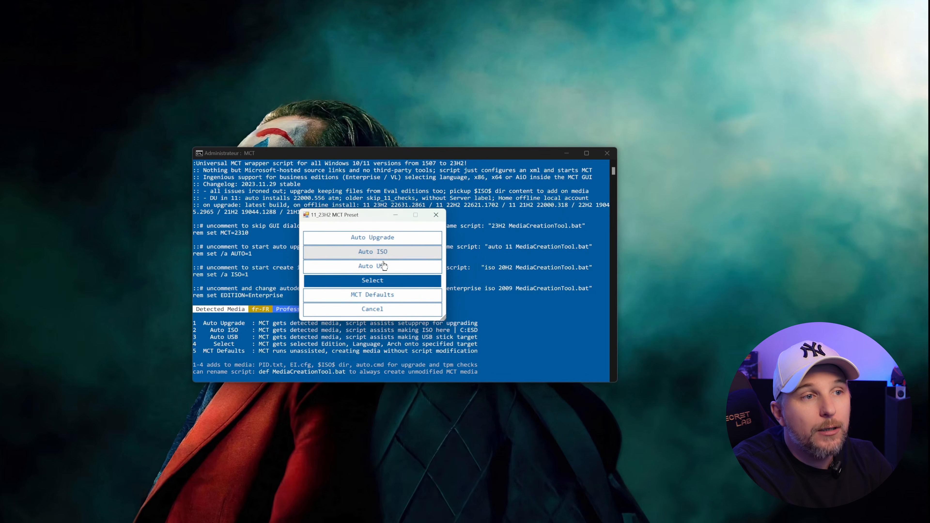
click(386, 269)
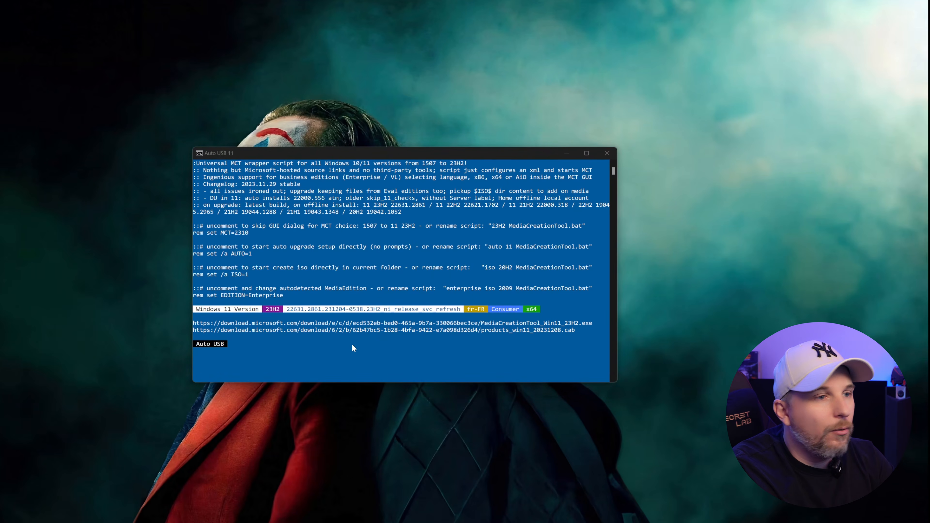
drag(0, 182, 409, 186)
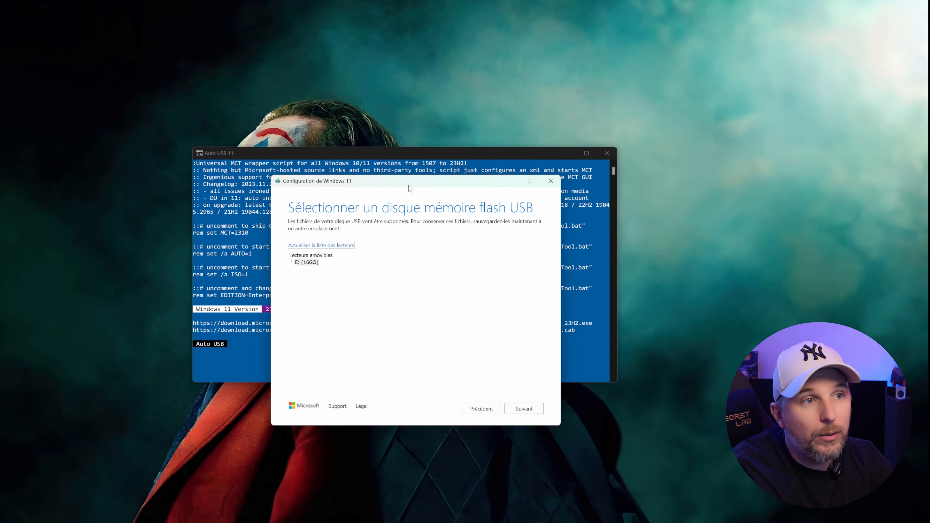
Choose the 16 GB E: drive and write the Windows 11 installation media to it.
click(307, 263)
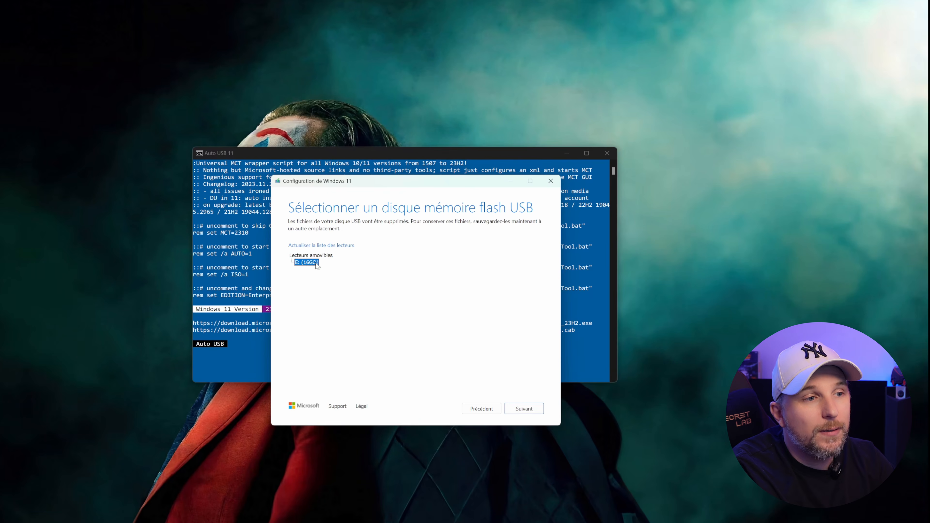
click(521, 412)
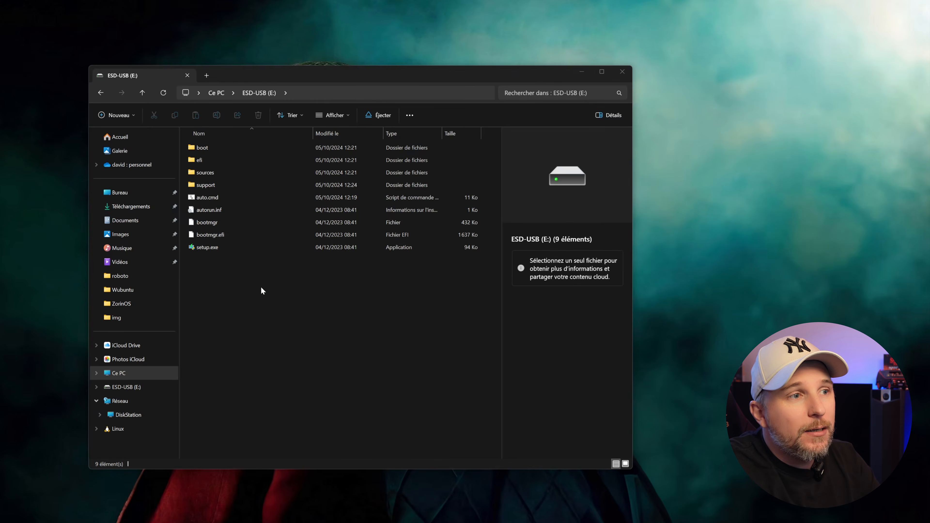
Select all the installer files on the ESD-USB (E:) drive to review them.
mouse_move(260, 288)
mouse_down()
mouse_move(191, 135)
mouse_move(247, 293)
mouse_up()
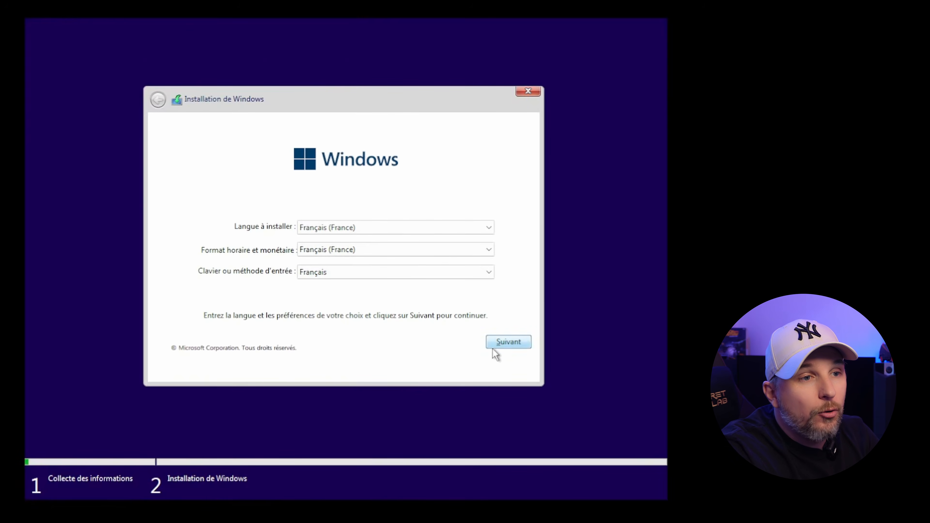
Accept the Français (France) language settings and browse the edition list.
click(506, 346)
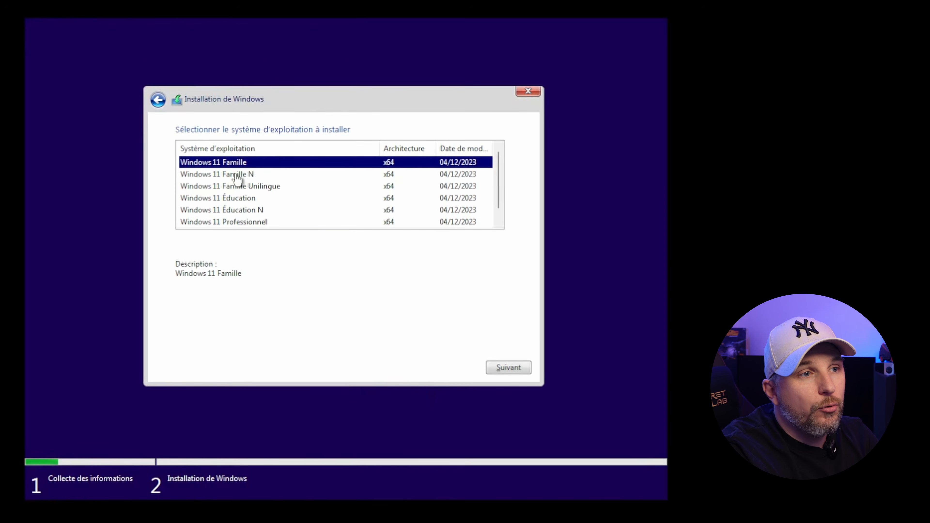
scroll(242, 174, down, 1)
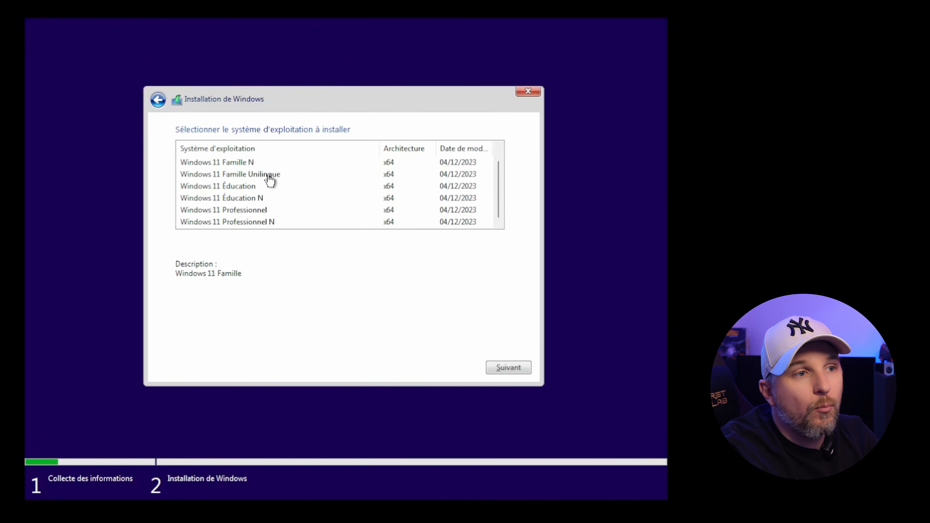
scroll(274, 178, up, 1)
scroll(273, 179, down, 1)
Choose Windows 11 Professionnel and accept the licence terms.
click(243, 215)
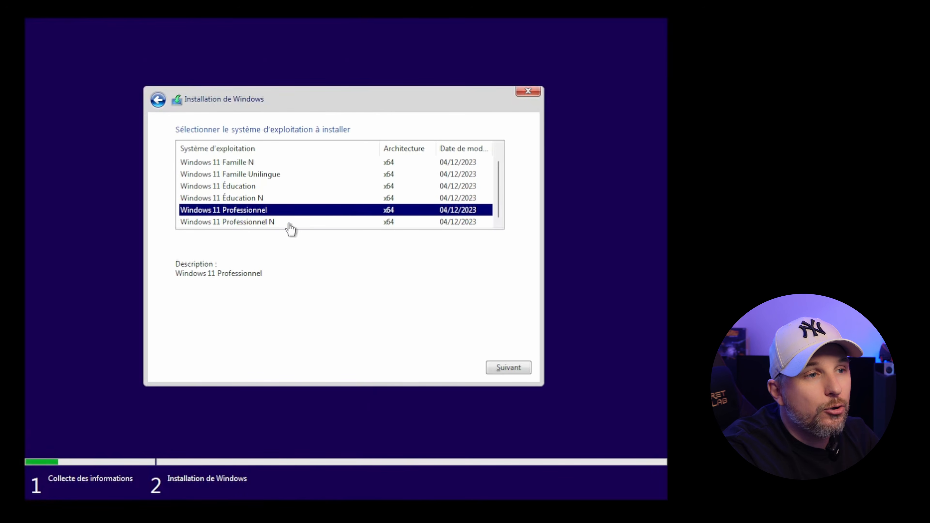
click(499, 371)
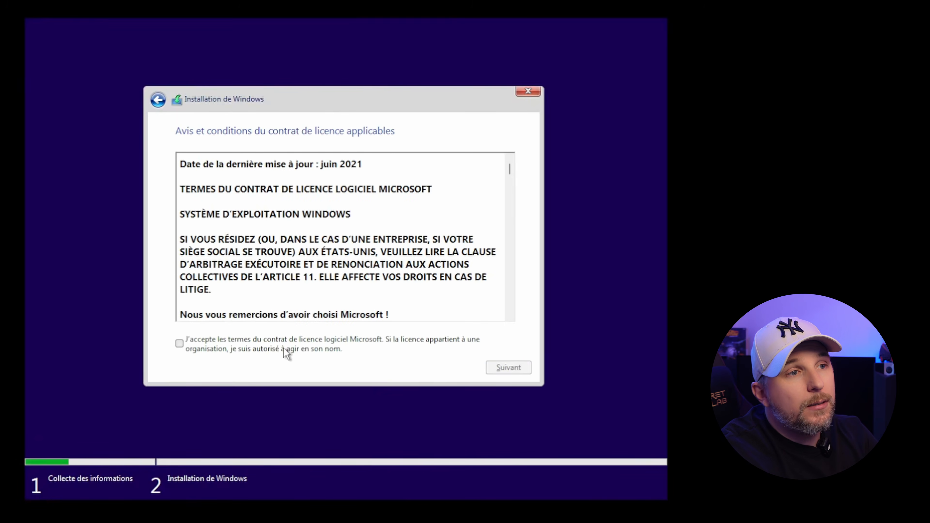
click(286, 351)
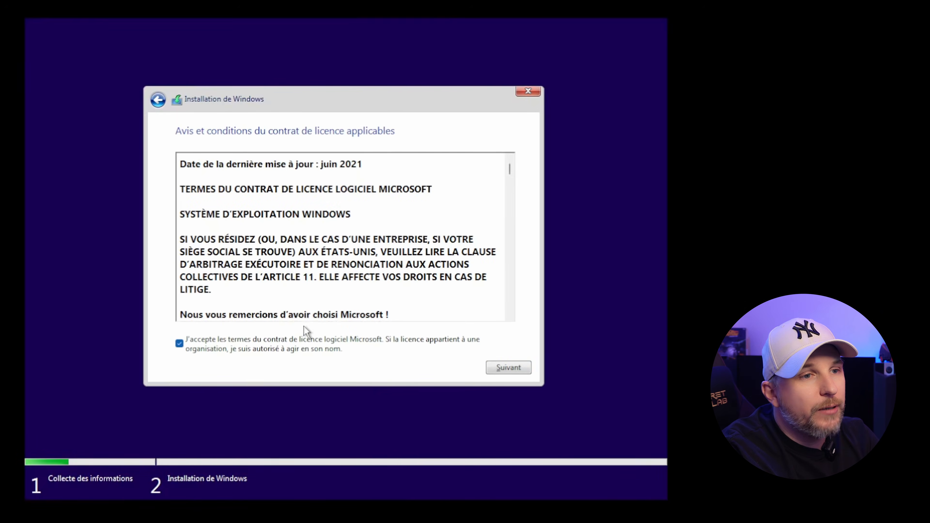
click(500, 371)
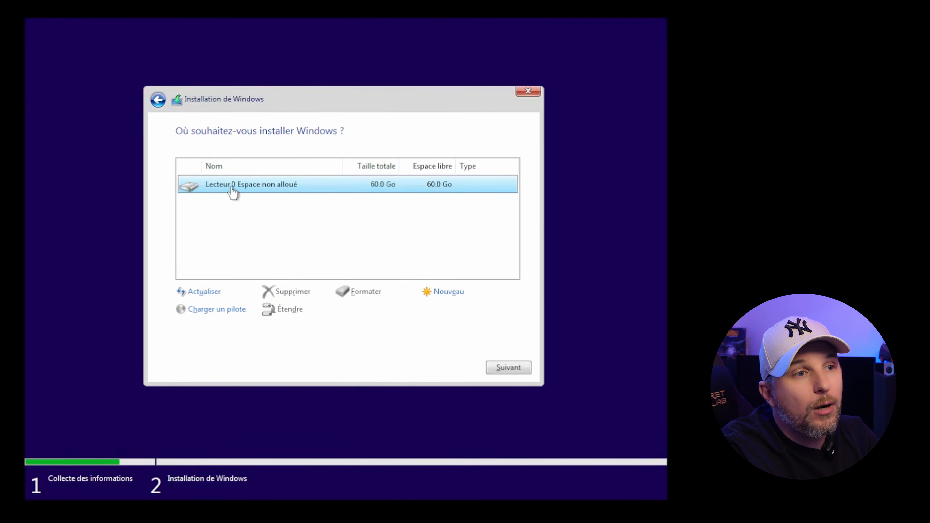
Start installing Windows onto Lecteur 0's 60.0 Go of unallocated space.
click(503, 365)
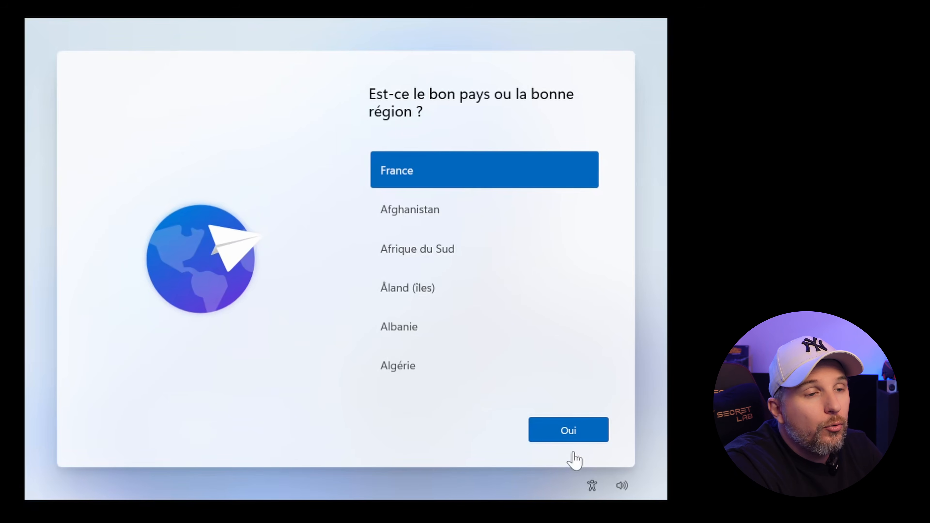
Confirm France as region and the Français keyboard layout, skipping any second layout.
click(573, 431)
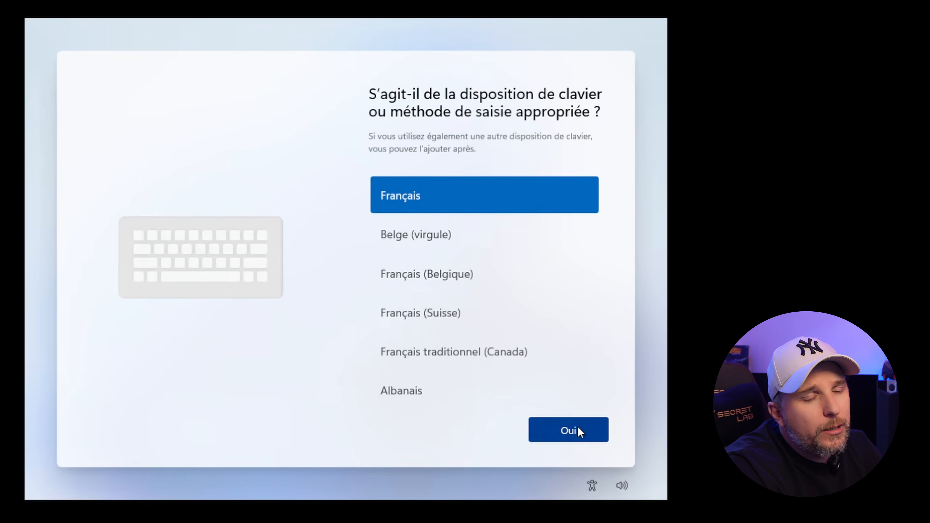
click(570, 432)
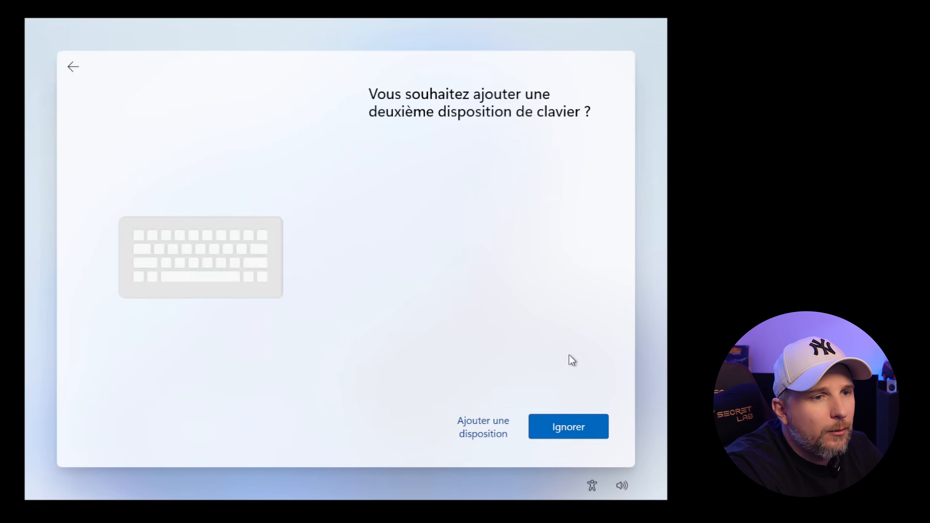
click(570, 429)
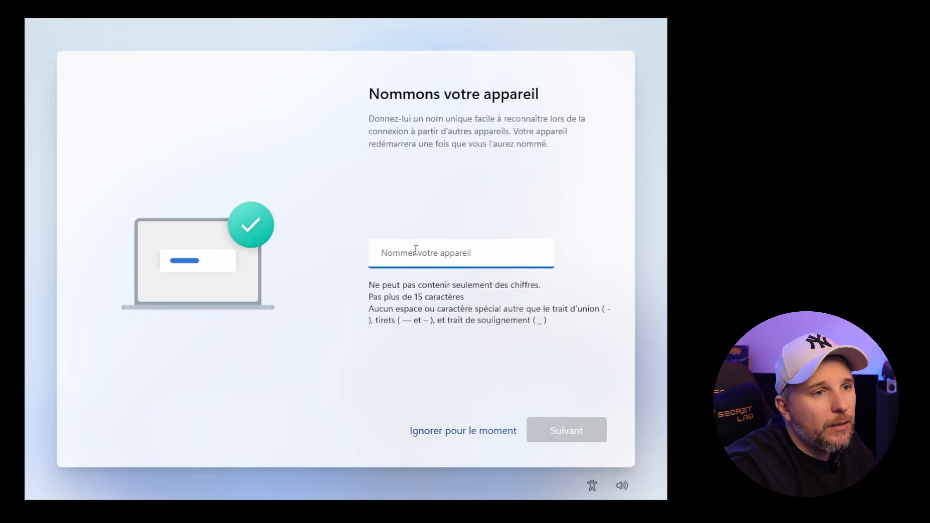
Name the device vm-win11-dav and continue.
text(vm)
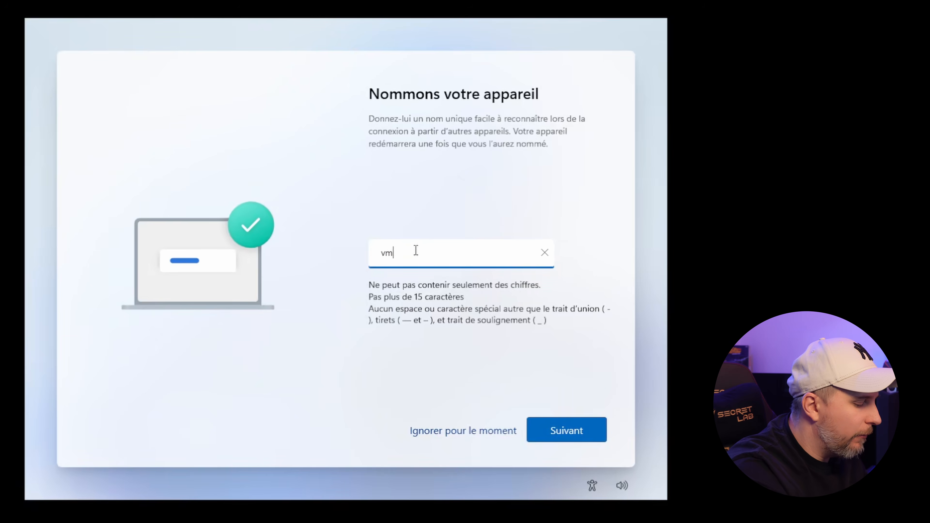
text(-win11)
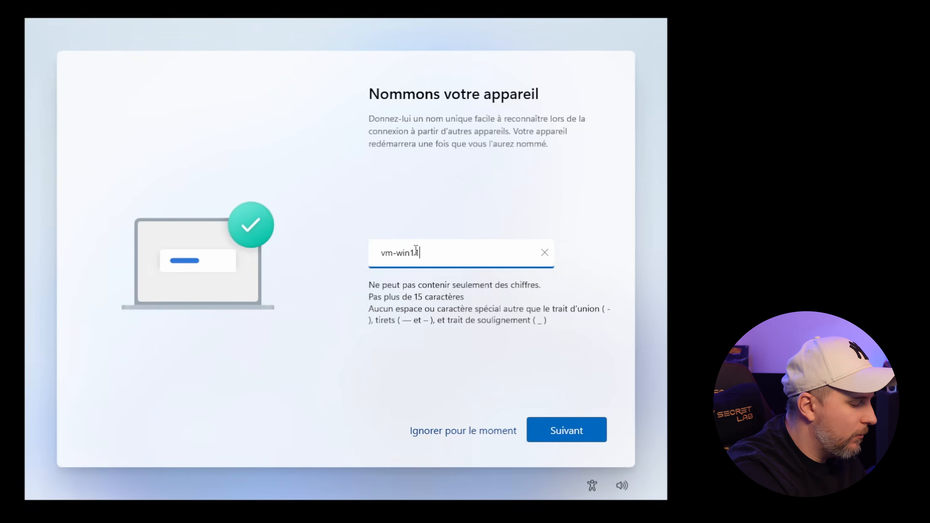
text(-dav)
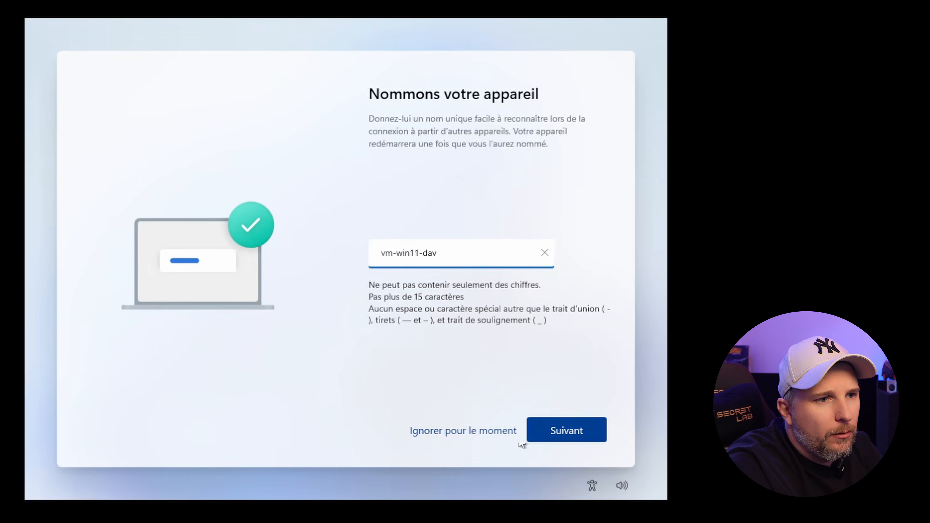
click(565, 429)
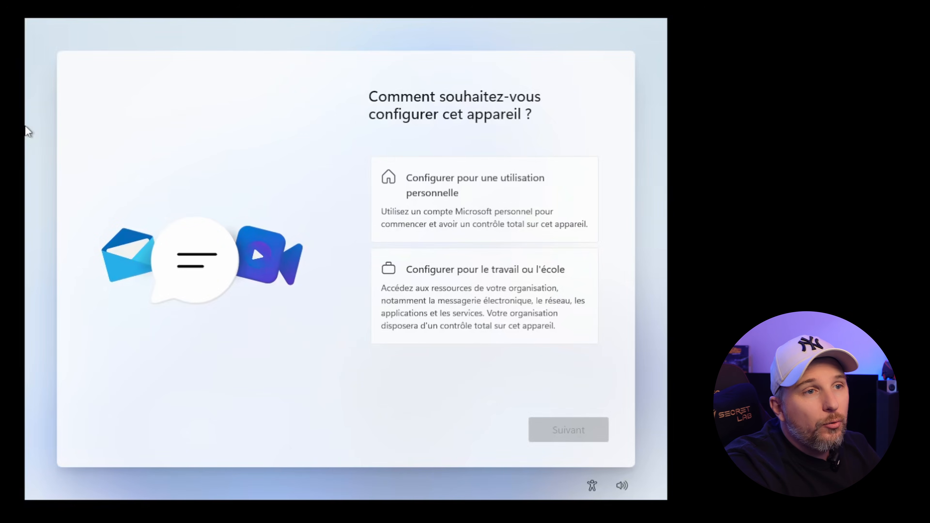
Choose 'Configurer pour une utilisation personnelle' and sign in with the Microsoft account.
click(462, 191)
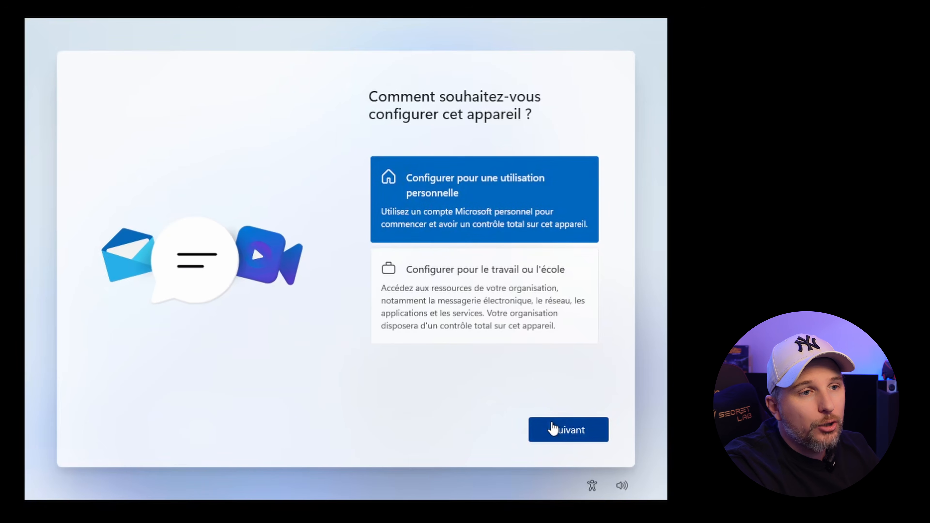
click(558, 436)
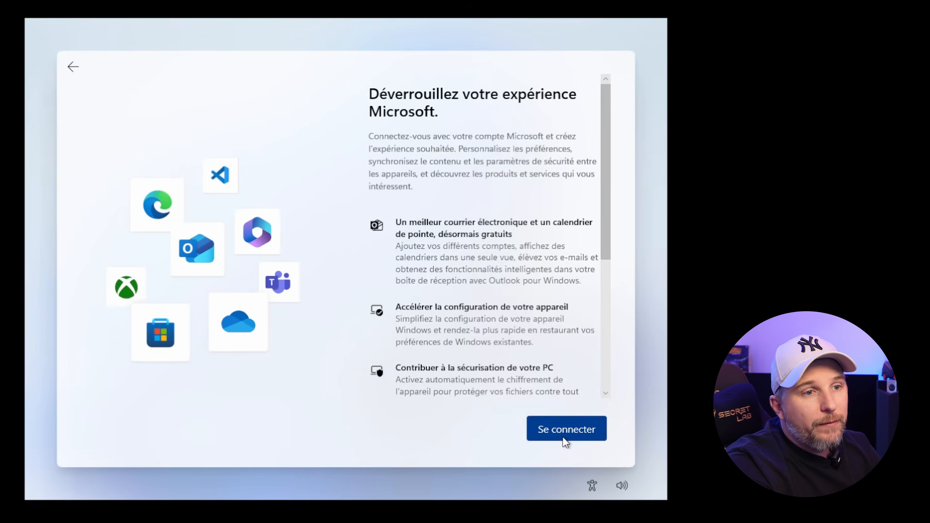
click(562, 432)
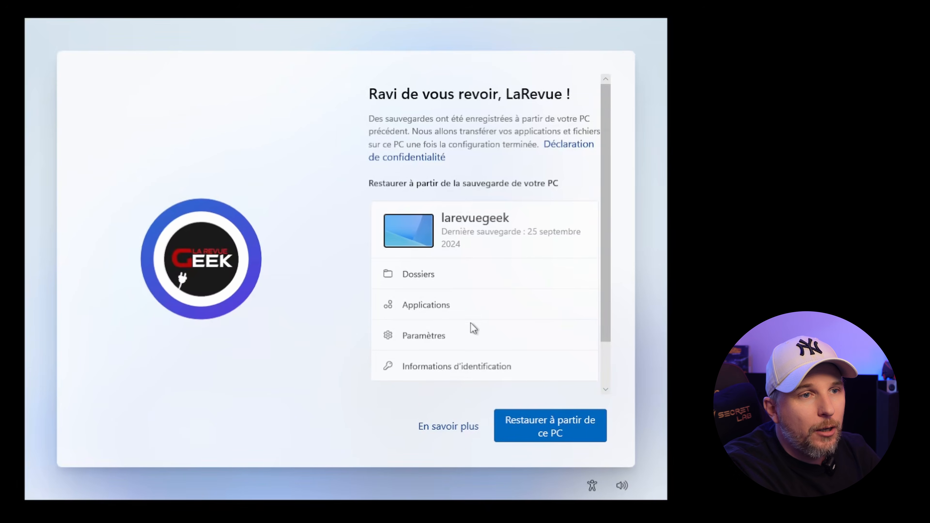
Decline restoring the 25 septembre 2024 backup and set up as a new PC.
scroll(472, 326, down, 3)
click(407, 354)
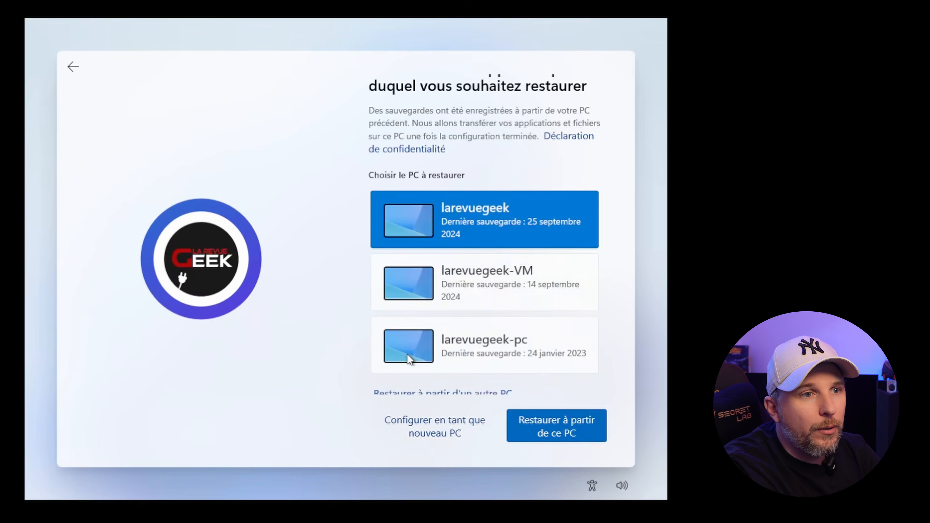
scroll(476, 400, down, 1)
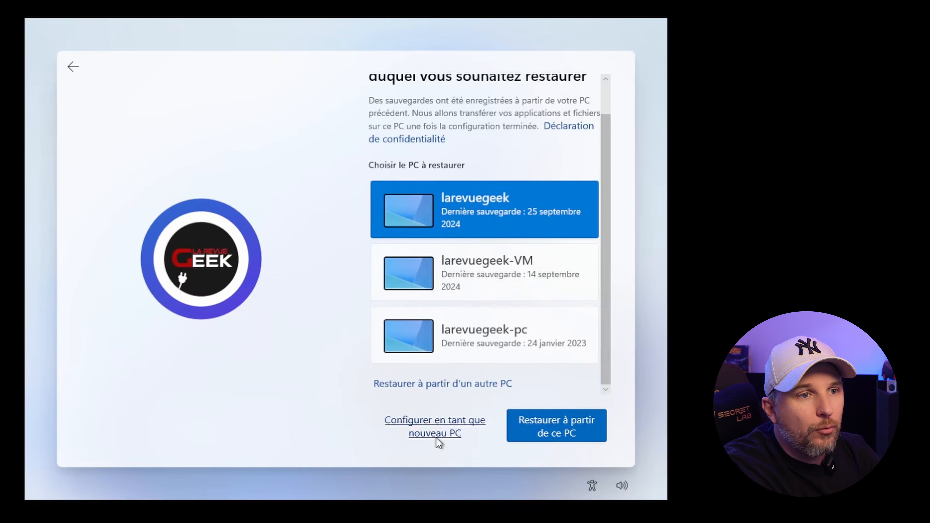
click(436, 438)
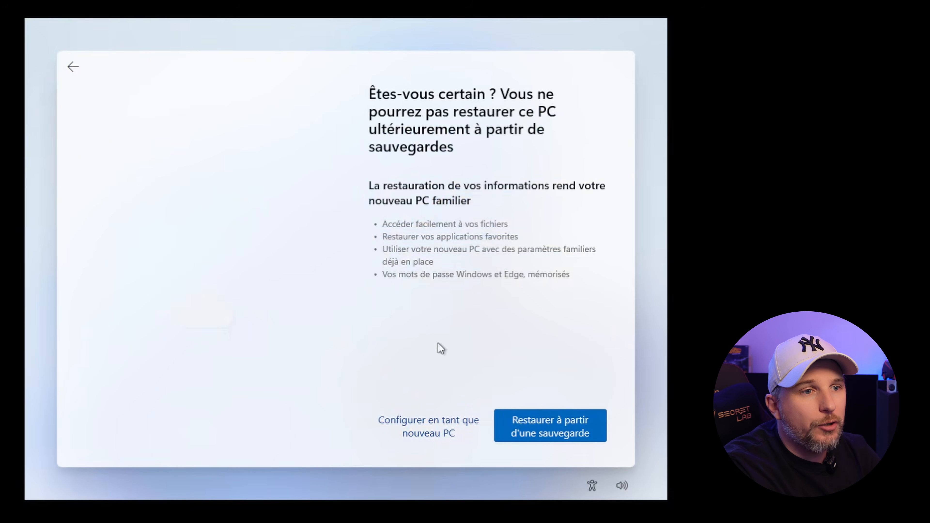
click(417, 427)
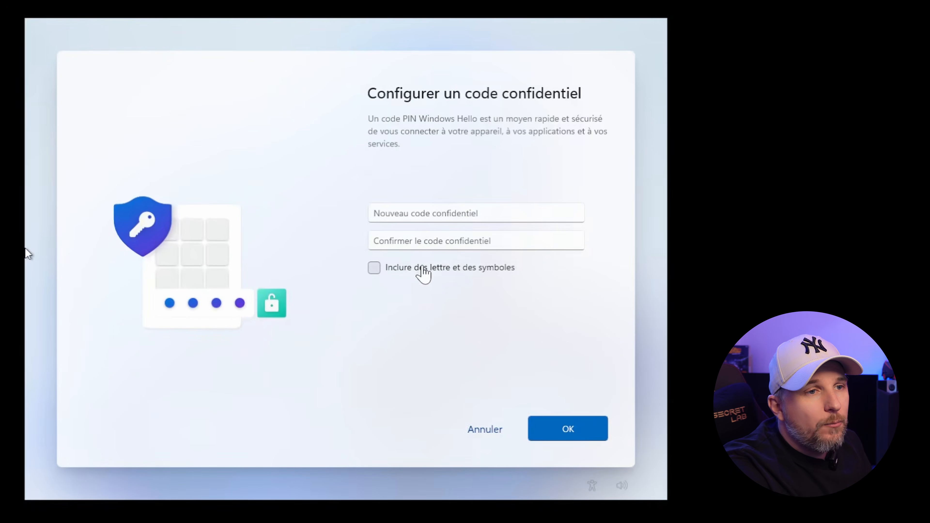
Create a six-character PIN with letters and symbols allowed, entered and confirmed in both fields.
click(425, 271)
click(441, 214)
text(123)
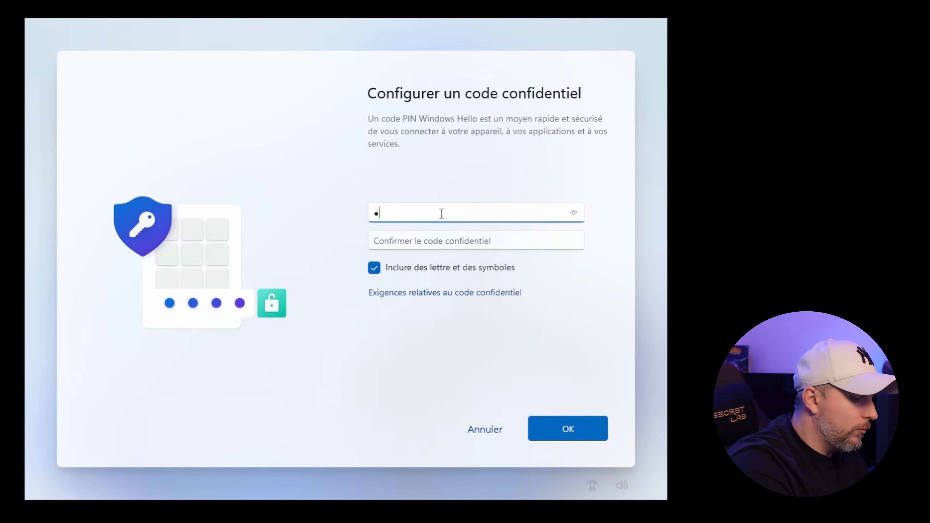
text(456)
key(Tab)
text(1)
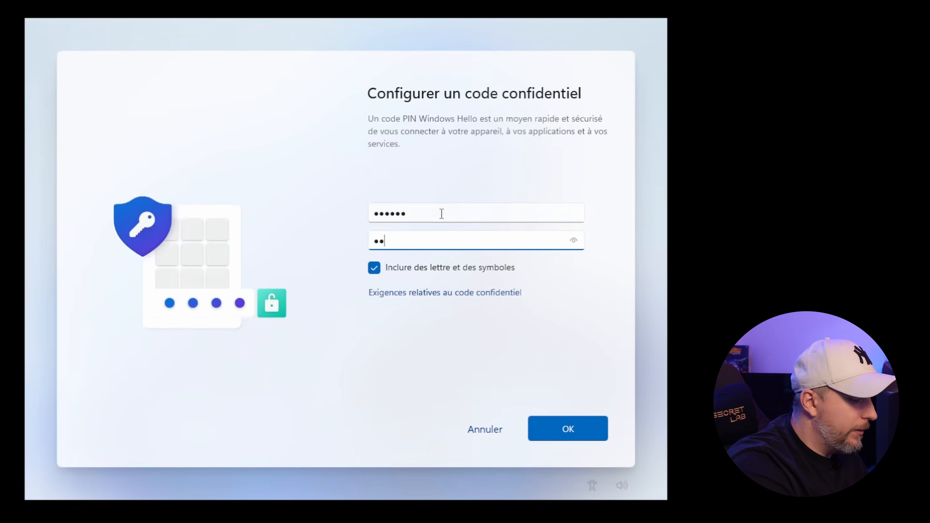
text(23456)
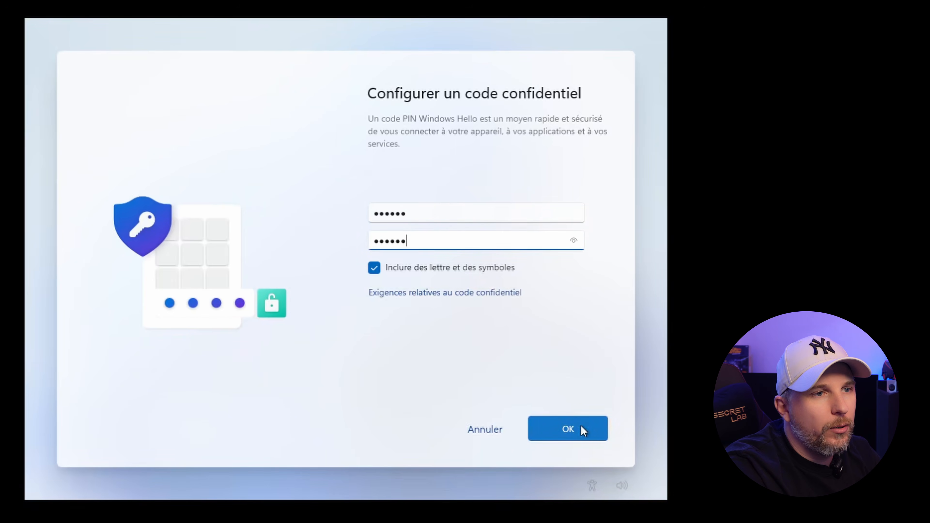
click(581, 429)
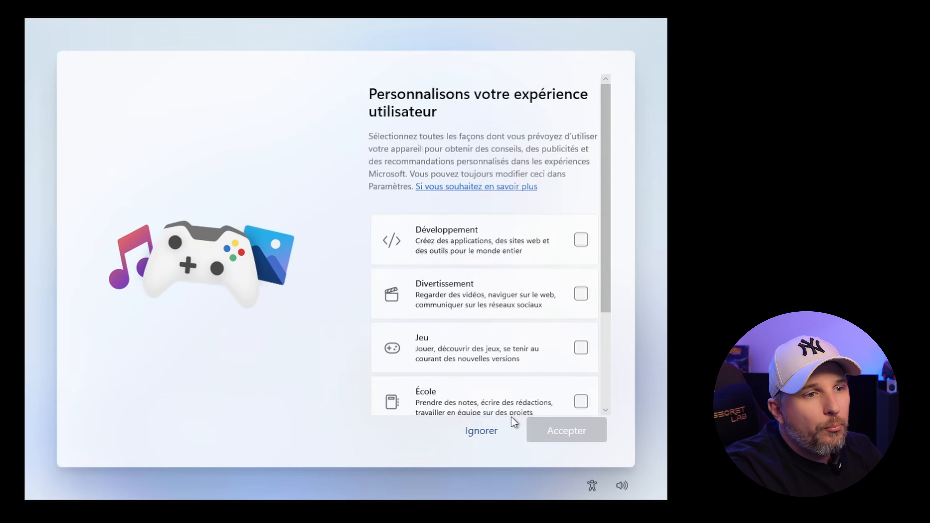
Skip personalisation and phone linking, choose no OneDrive file backup, and decline browser import.
click(482, 432)
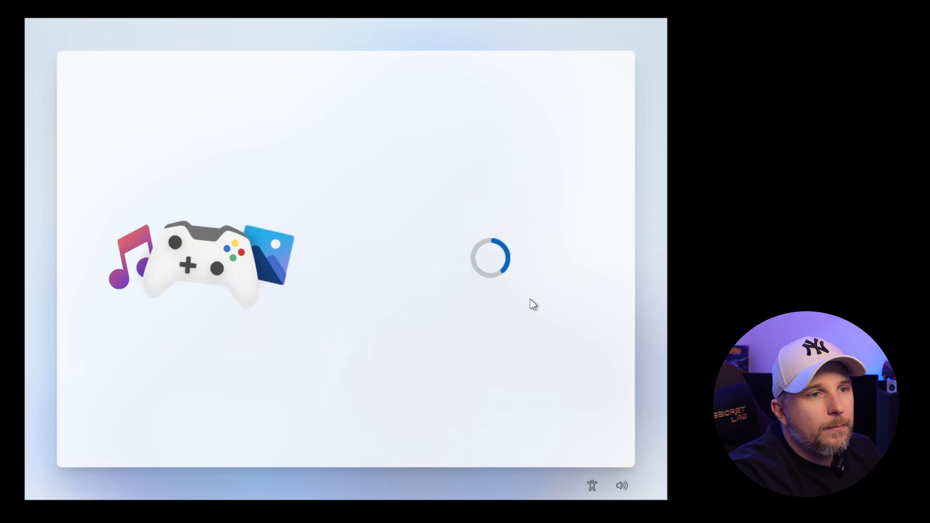
click(478, 430)
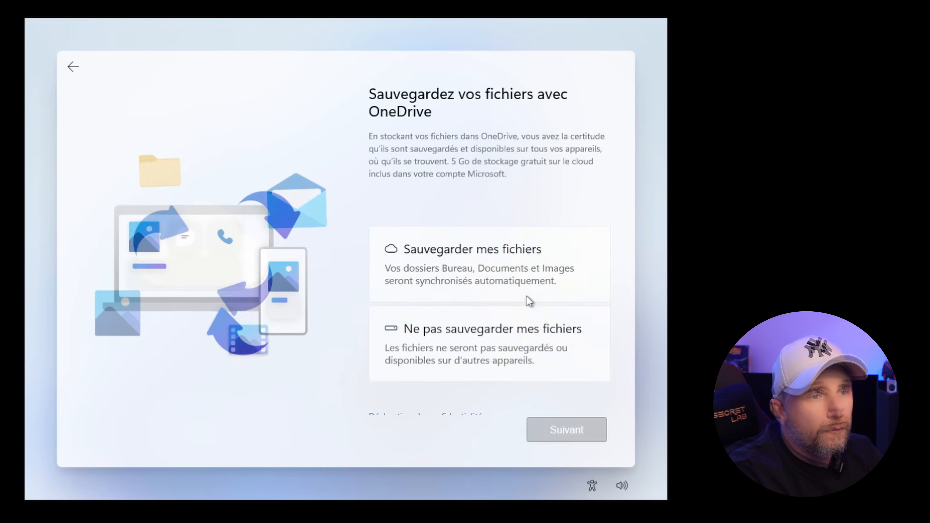
scroll(542, 262, down, 1)
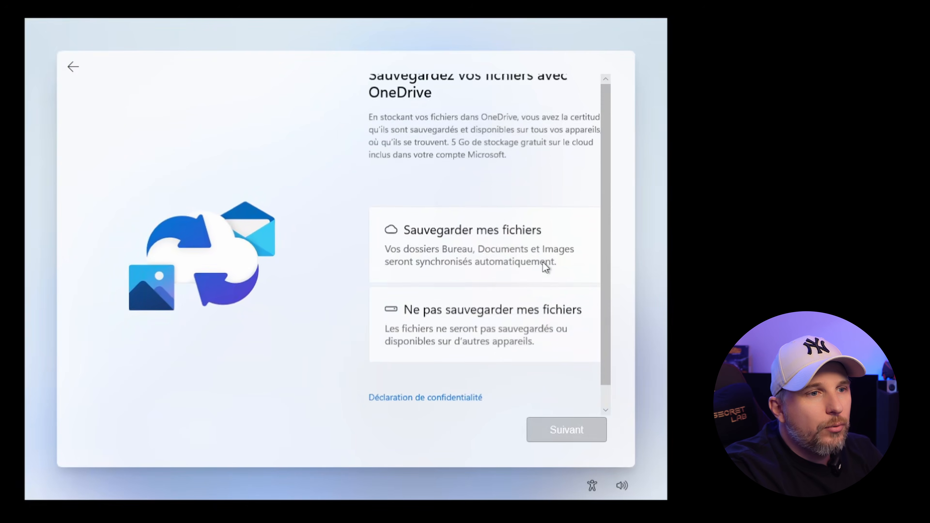
click(538, 322)
click(572, 439)
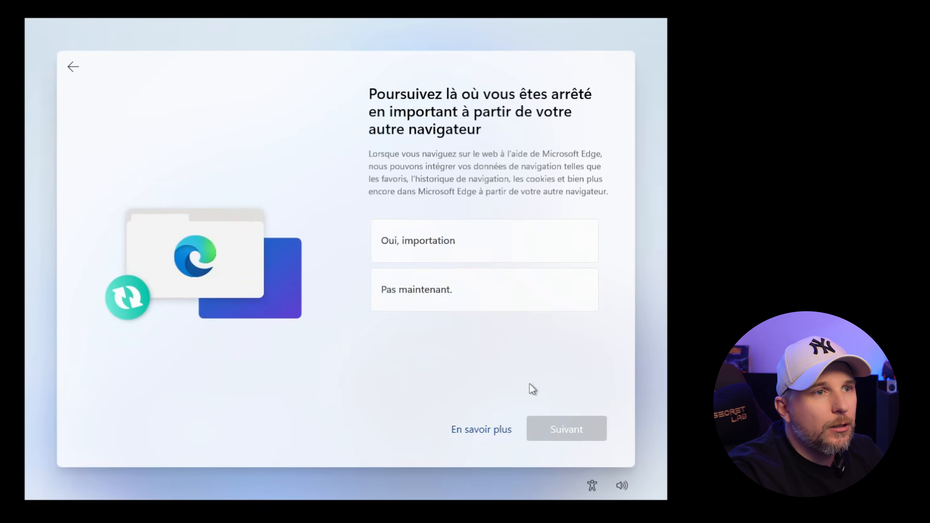
click(485, 286)
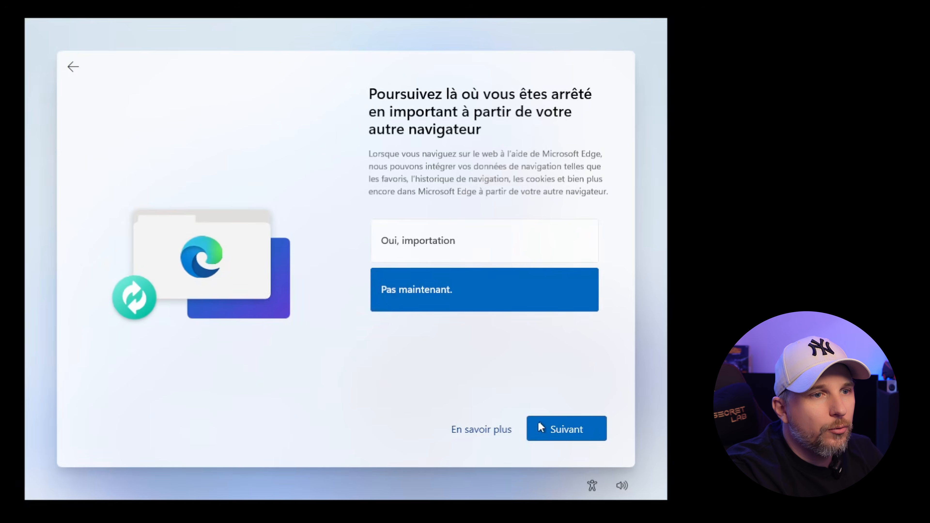
click(573, 434)
Decline the Microsoft 365 Famille and Basic offers and skip PC Game Pass for now.
click(476, 439)
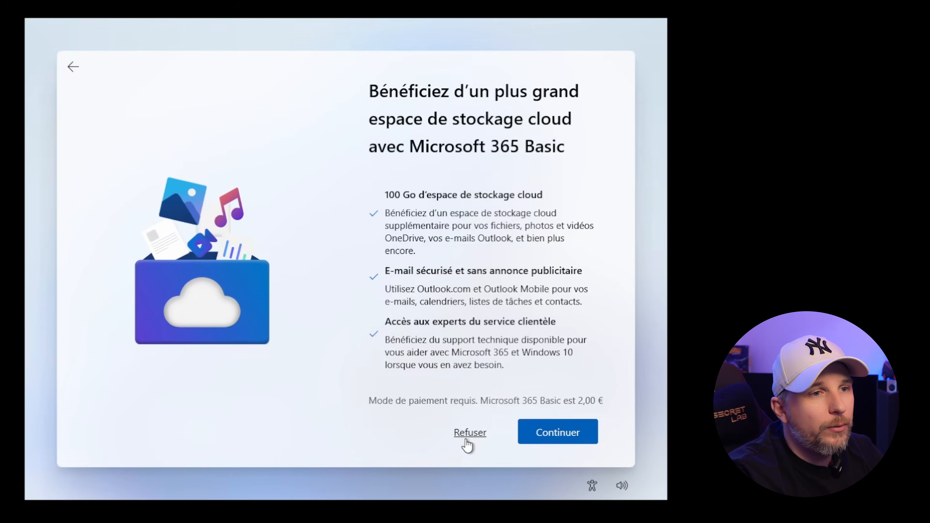
scroll(491, 287, down, 2)
scroll(491, 287, down, 1)
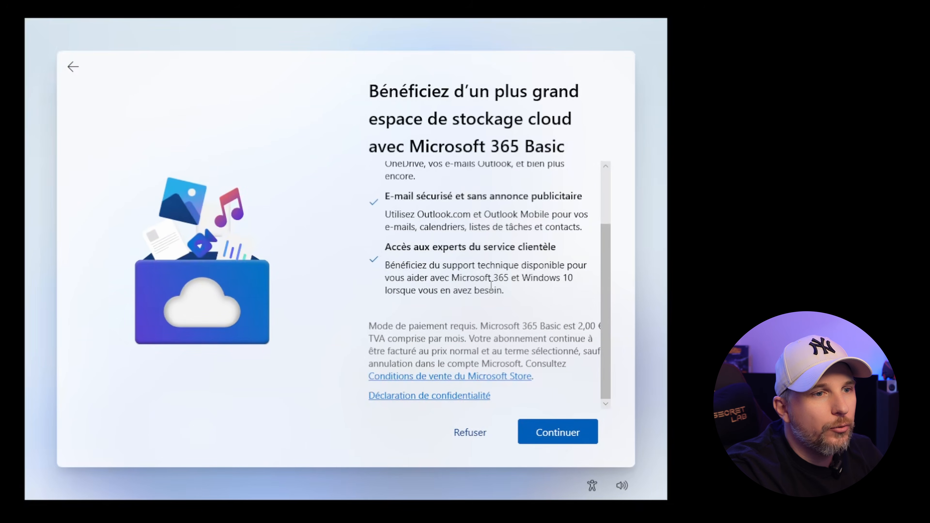
click(461, 437)
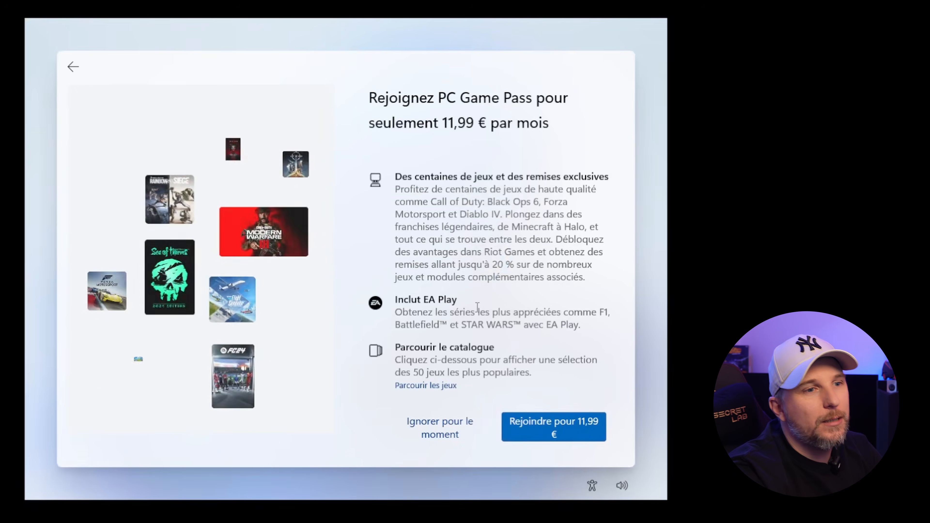
scroll(490, 258, down, 1)
scroll(491, 258, up, 1)
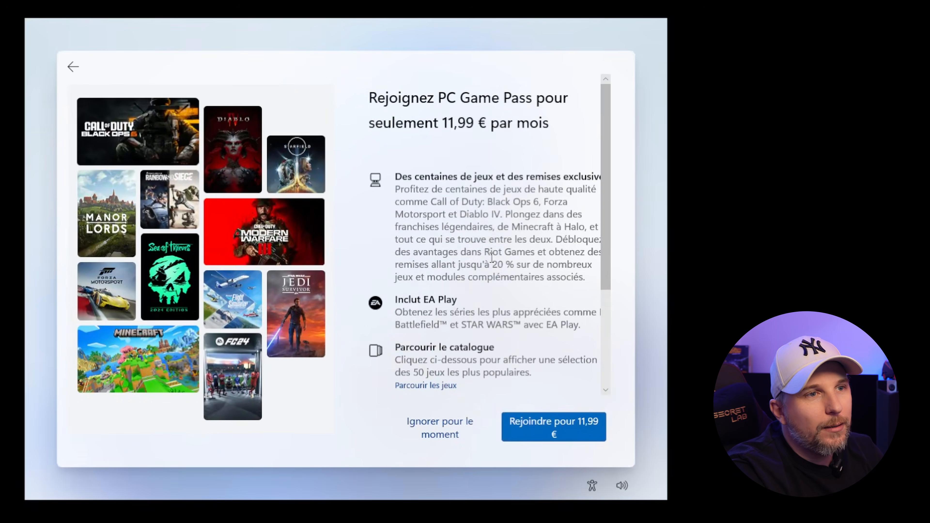
scroll(493, 252, down, 1)
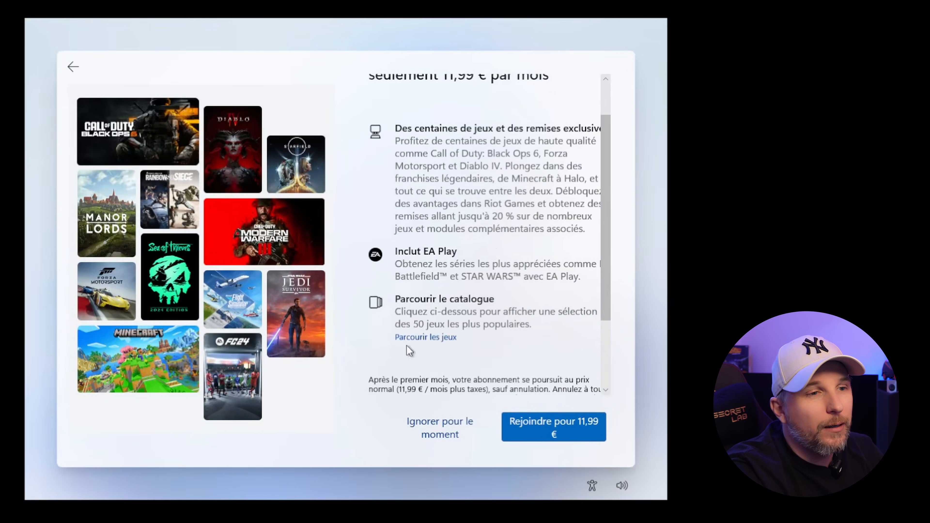
click(439, 429)
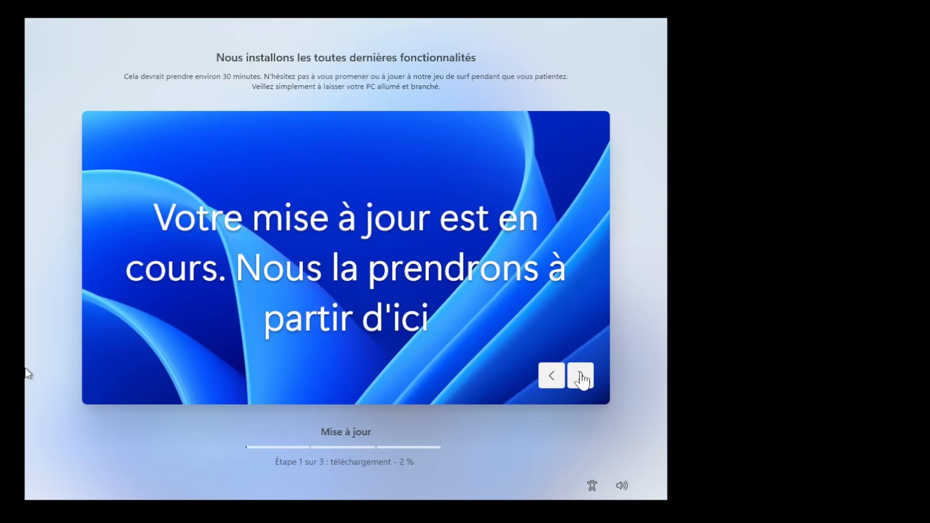
Page through the feature slides while updates install, then sign in with the account PIN.
click(581, 377)
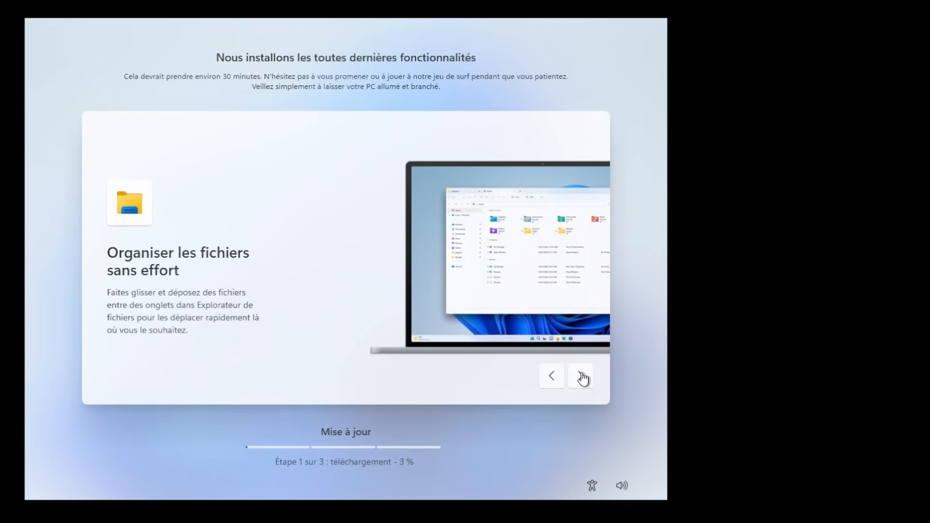
click(587, 385)
click(587, 386)
click(587, 385)
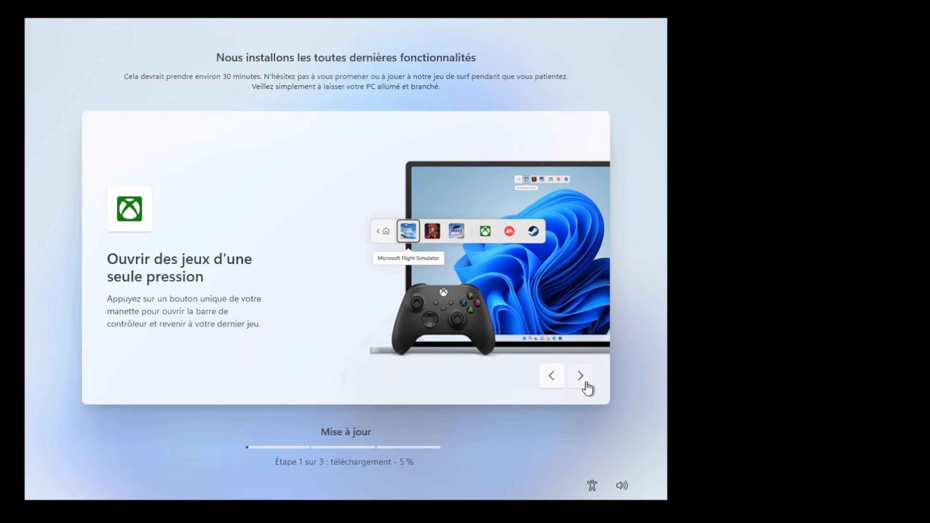
click(587, 385)
click(587, 384)
click(587, 384)
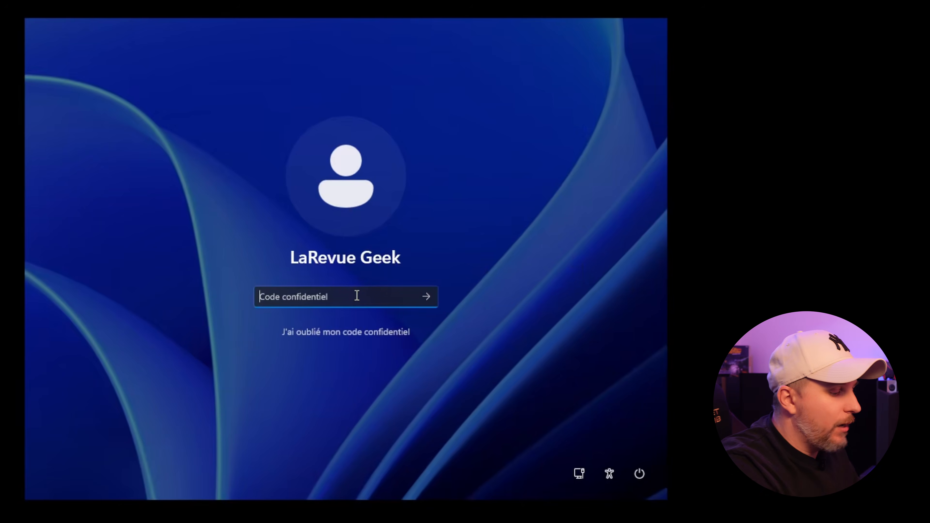
text(•••••)
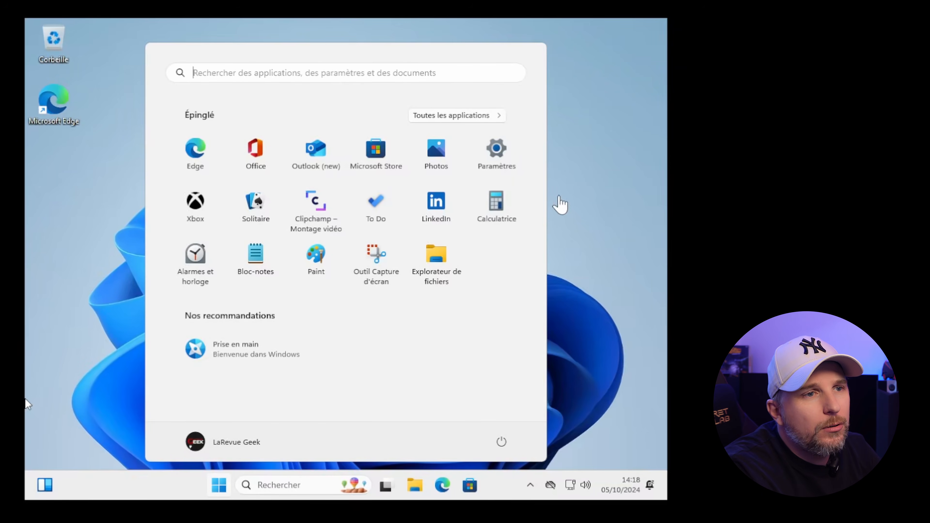
Review vm-win11-dav's specs in Système > Informations système (Ryzen 9 3900X, 8,57 Go RAM), then return to Accueil.
click(501, 154)
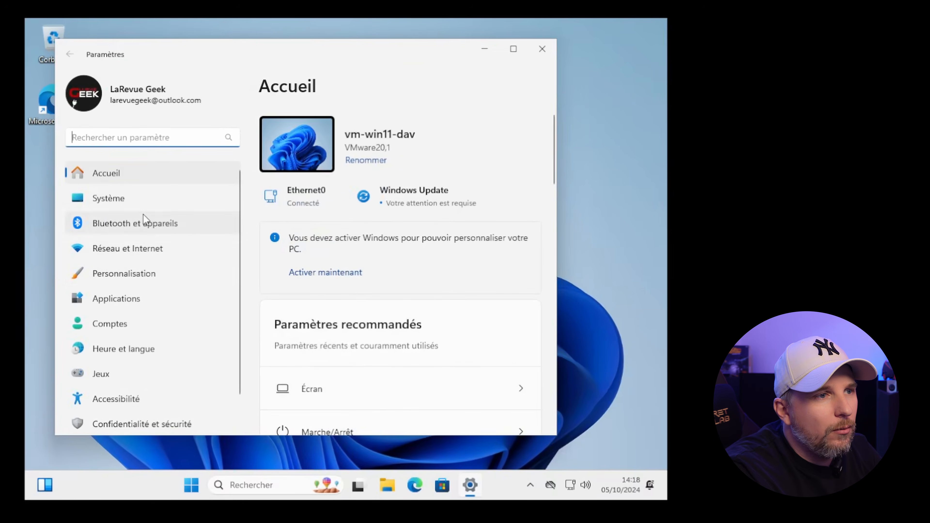
click(136, 201)
scroll(408, 271, down, 12)
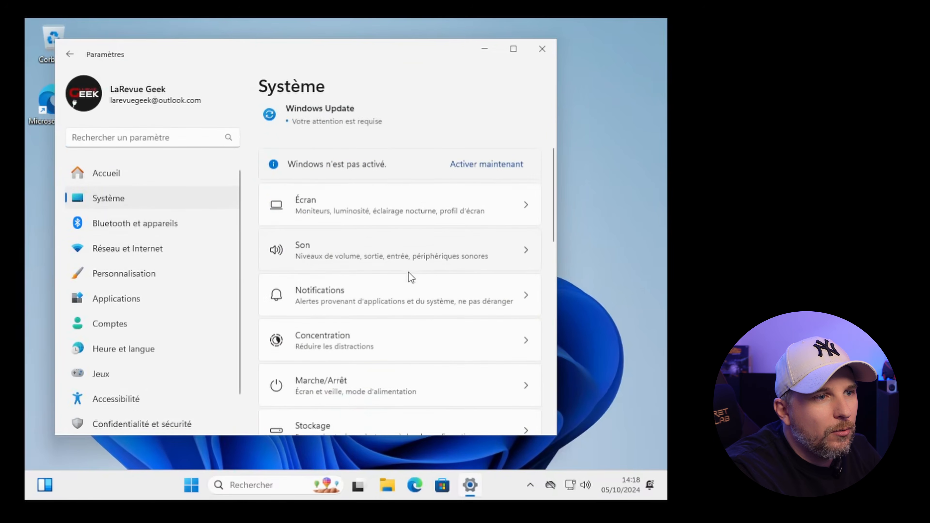
scroll(408, 272, down, 3)
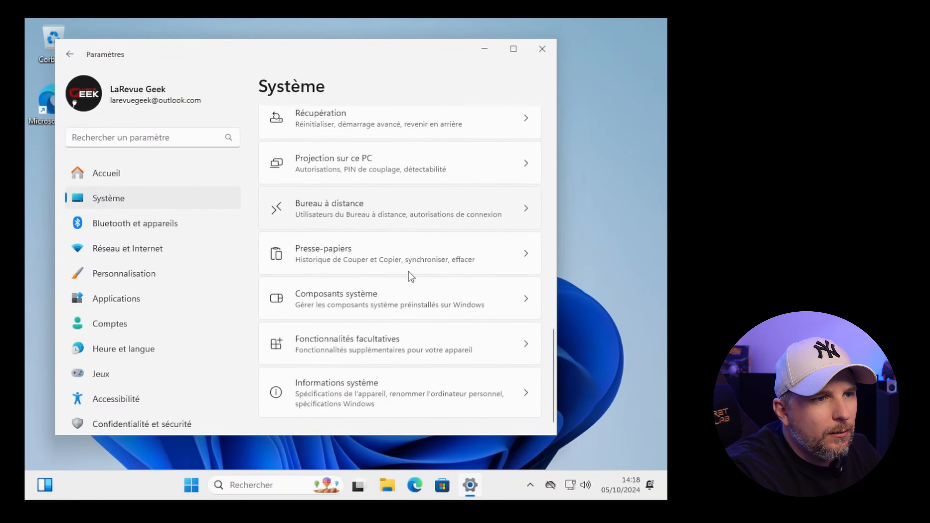
click(381, 389)
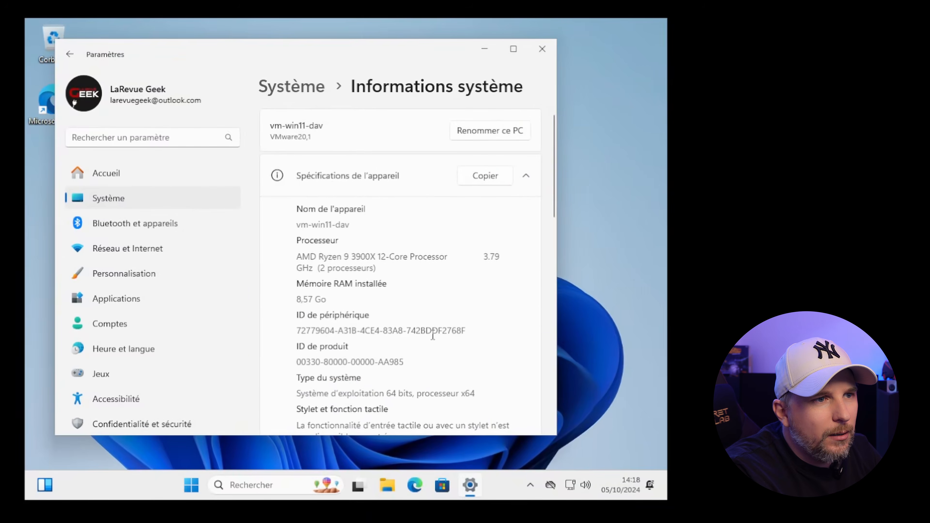
scroll(431, 258, down, 3)
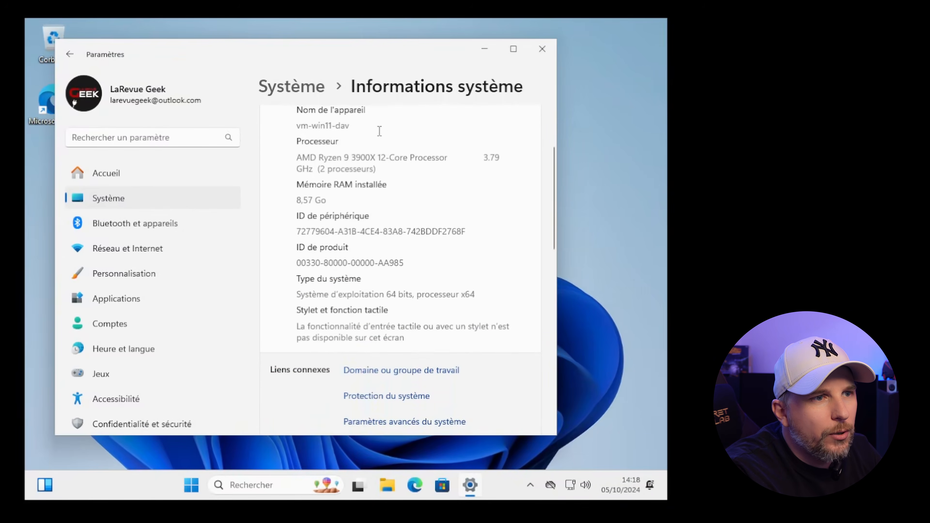
scroll(378, 182, up, 3)
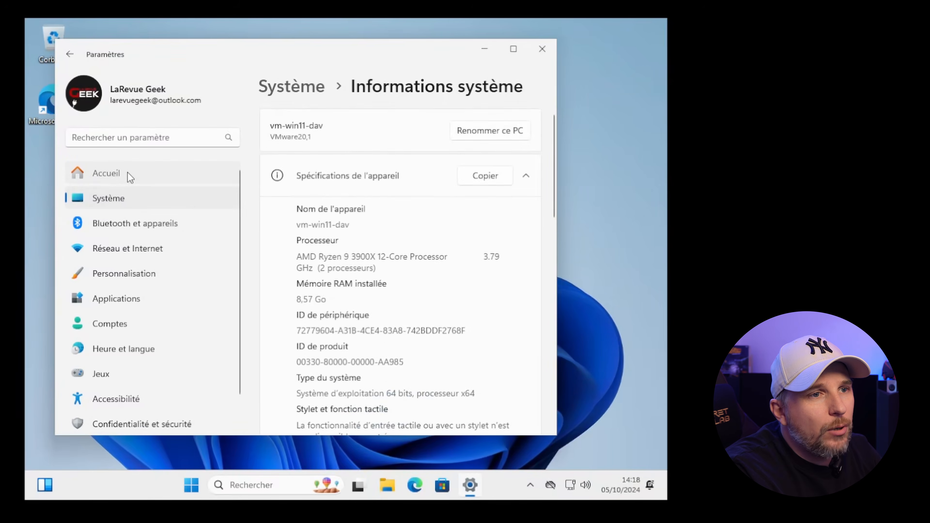
click(129, 176)
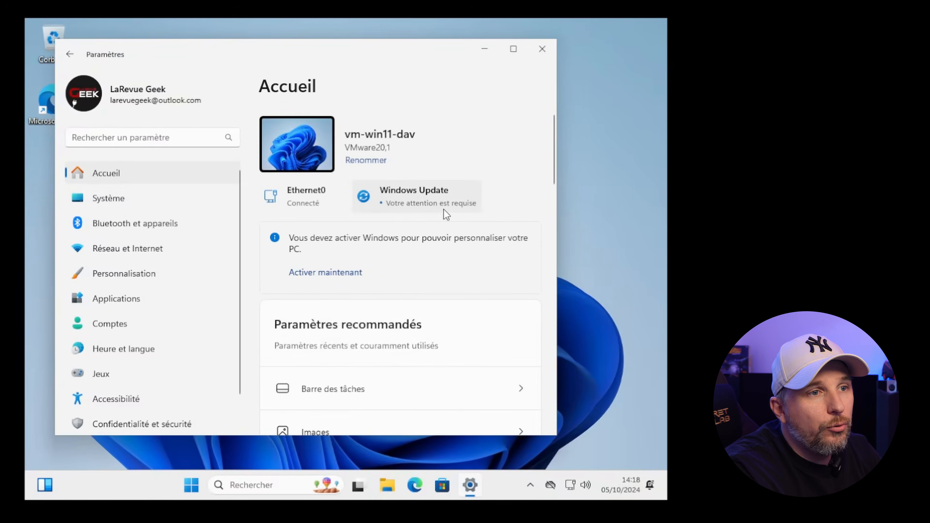